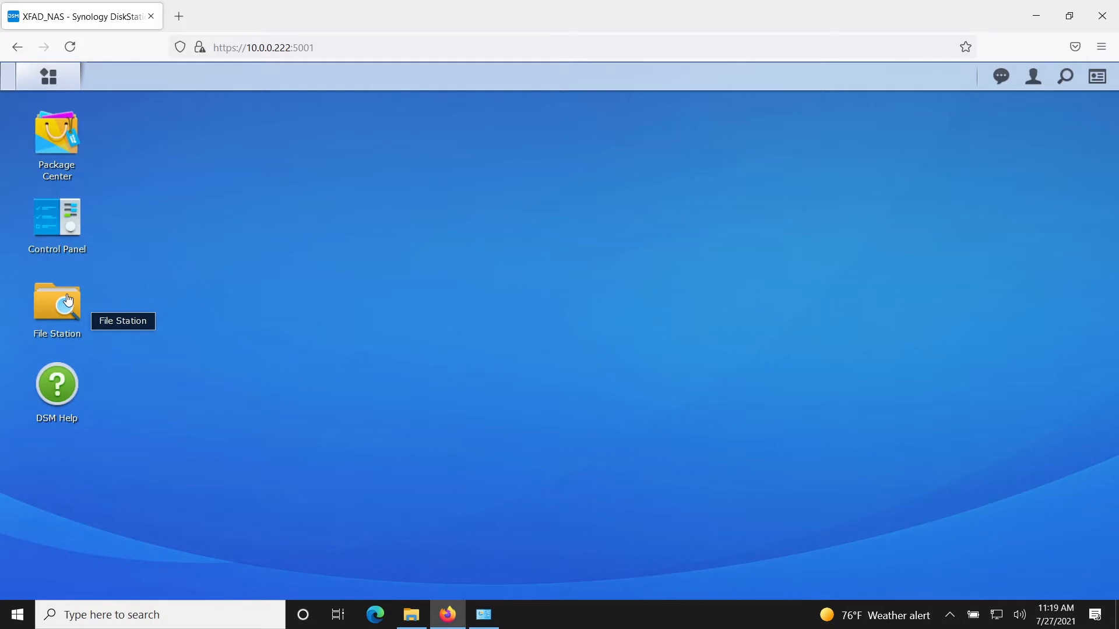
# Open File Station from the Synology DSM desktop
pyautogui.click(68, 300)
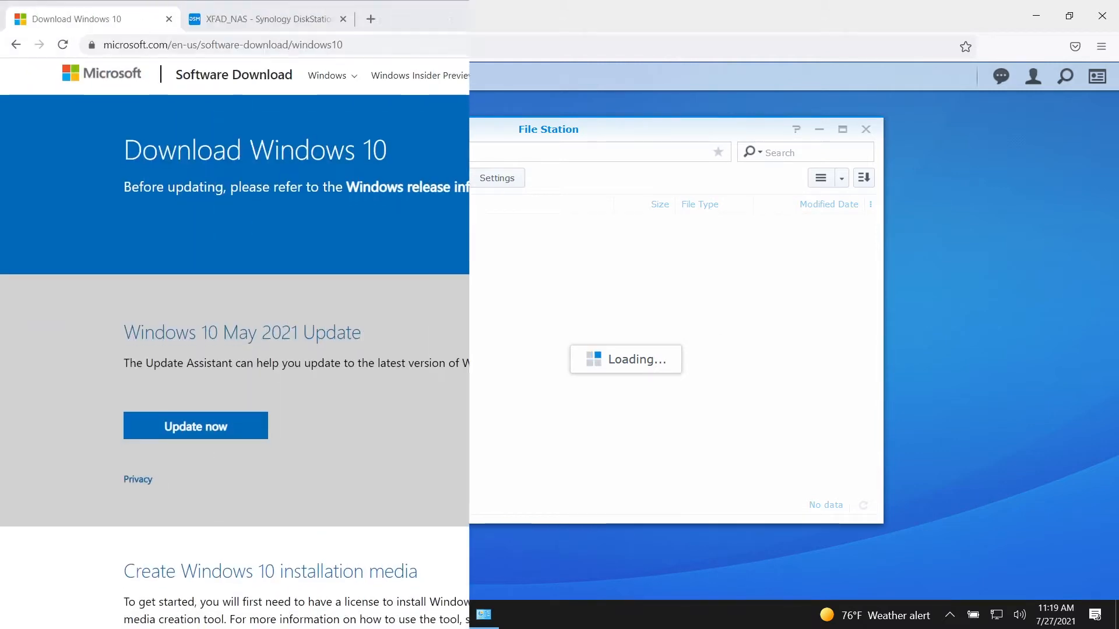
# Scroll to the installation media instructions and accept the media creation tool's license terms
pyautogui.scroll(-6, 560, 332)
pyautogui.scroll(-3, 559, 332)
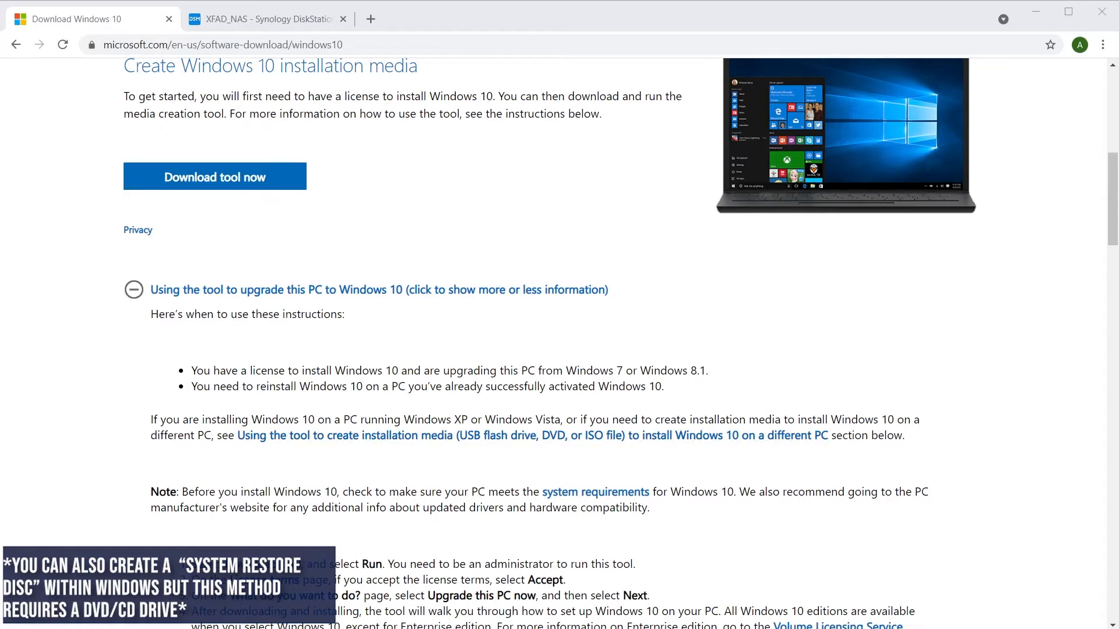
pyautogui.scroll(-1, 560, 332)
pyautogui.scroll(-3, 560, 341)
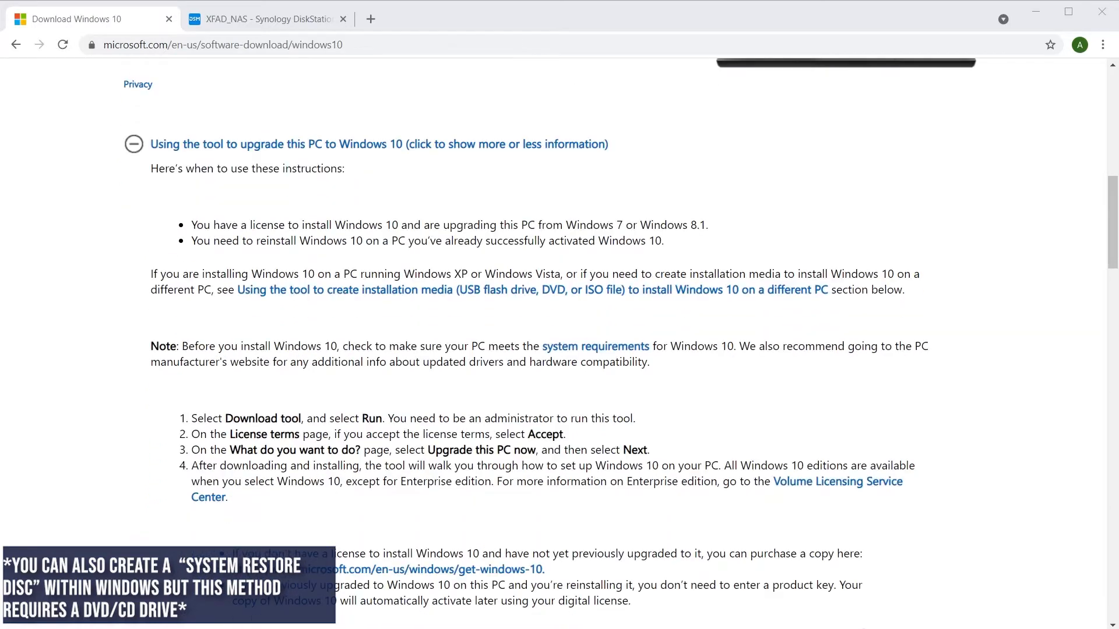
pyautogui.scroll(-3, 559, 335)
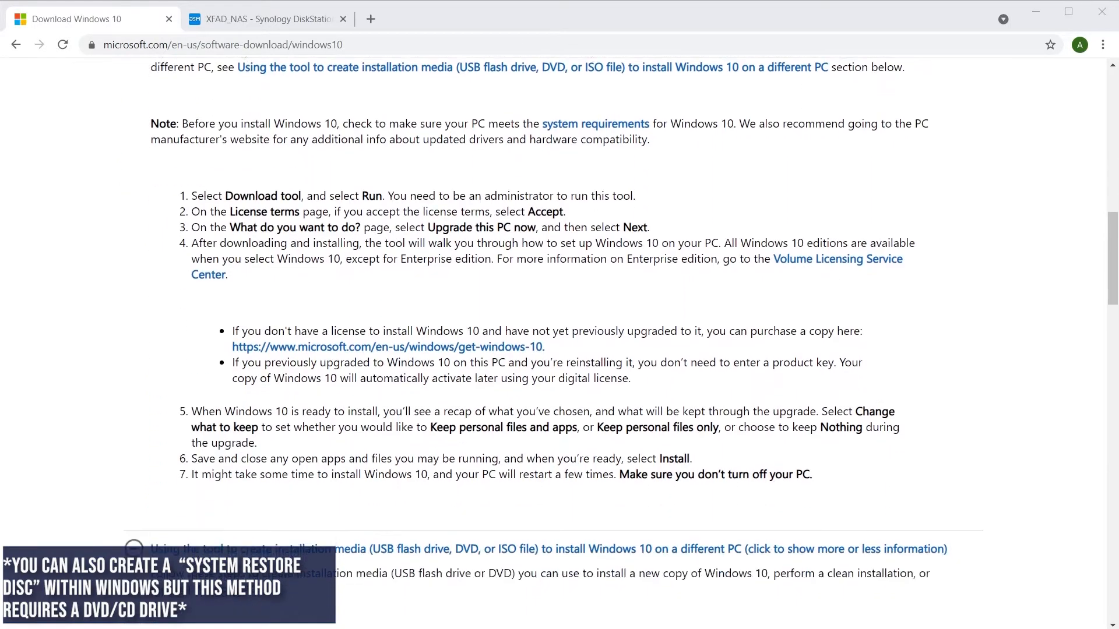
pyautogui.scroll(-1, 559, 335)
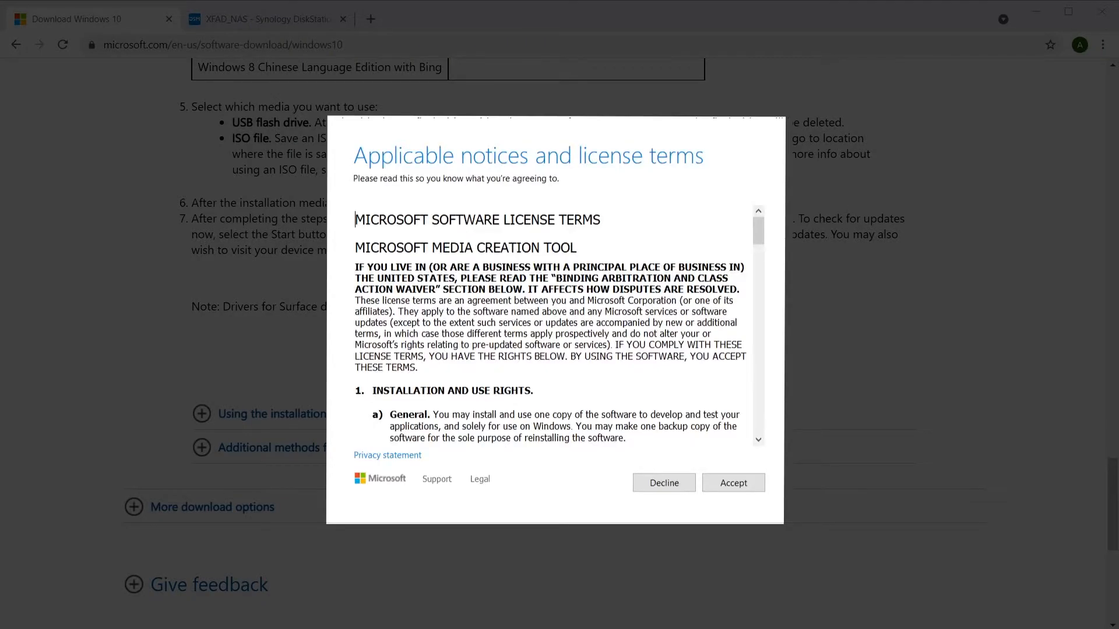
pyautogui.click(749, 483)
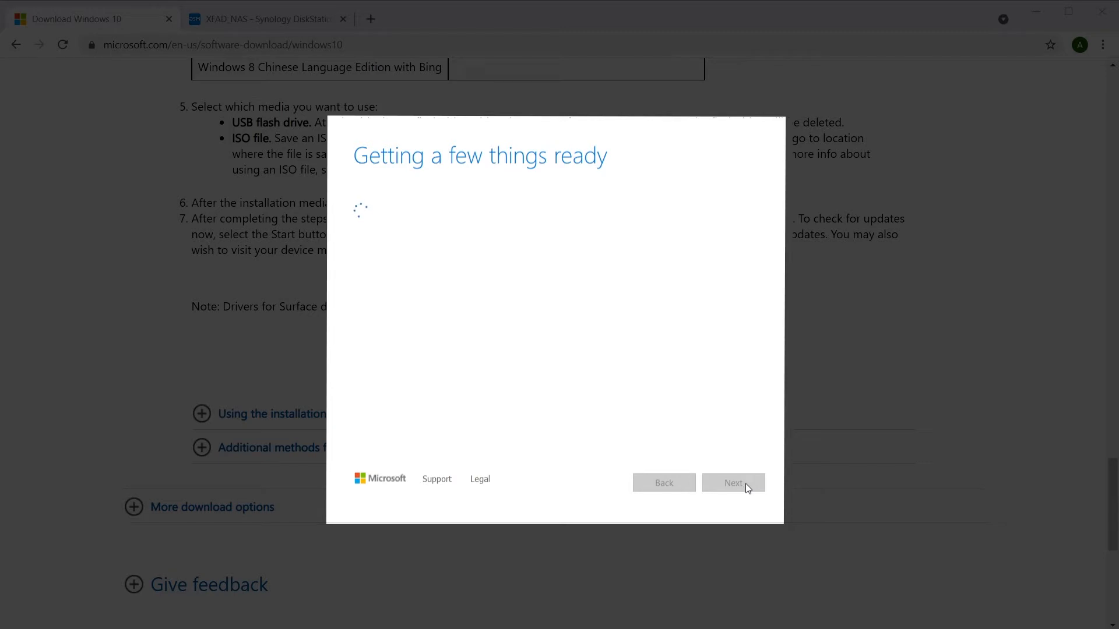
# Create installation media for another PC with recommended options as an ISO file, then open File Station
pyautogui.click(357, 222)
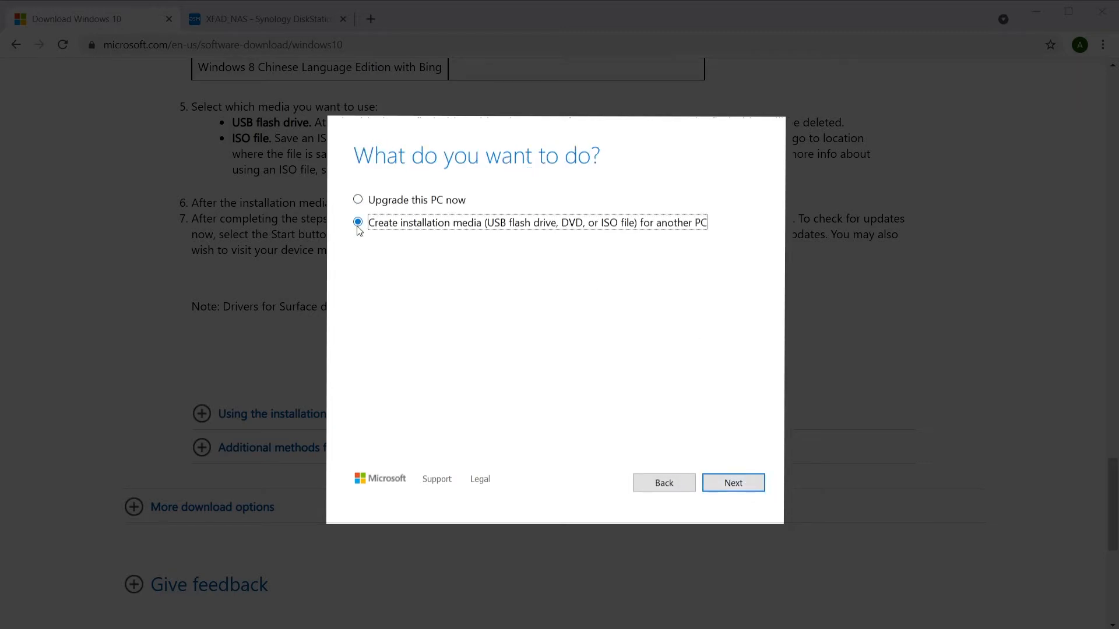
pyautogui.click(728, 489)
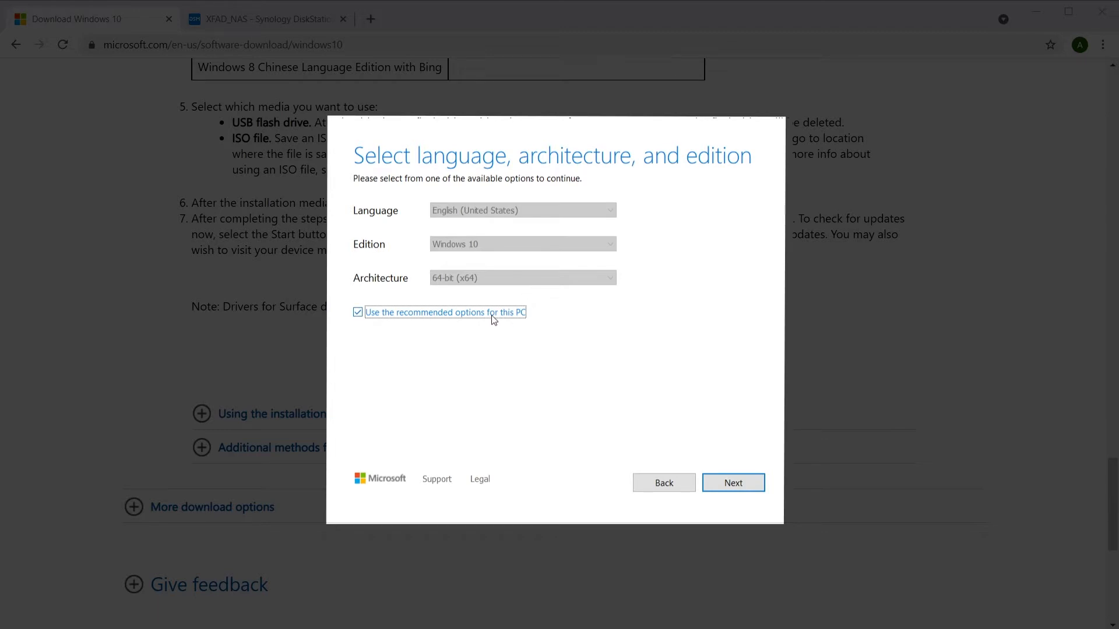
pyautogui.click(716, 490)
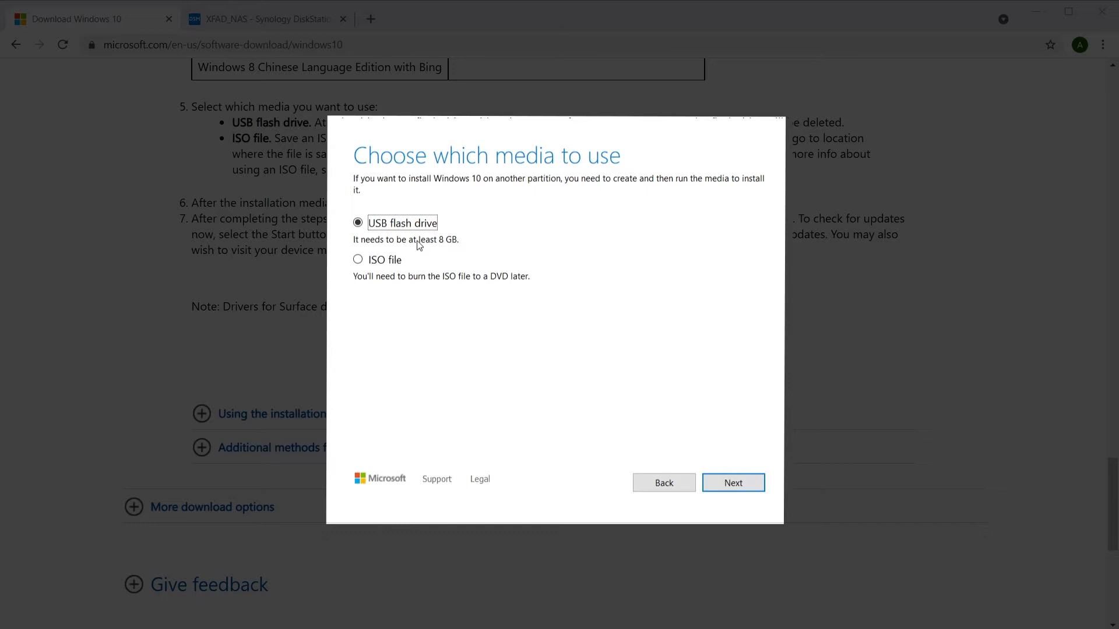
pyautogui.click(358, 260)
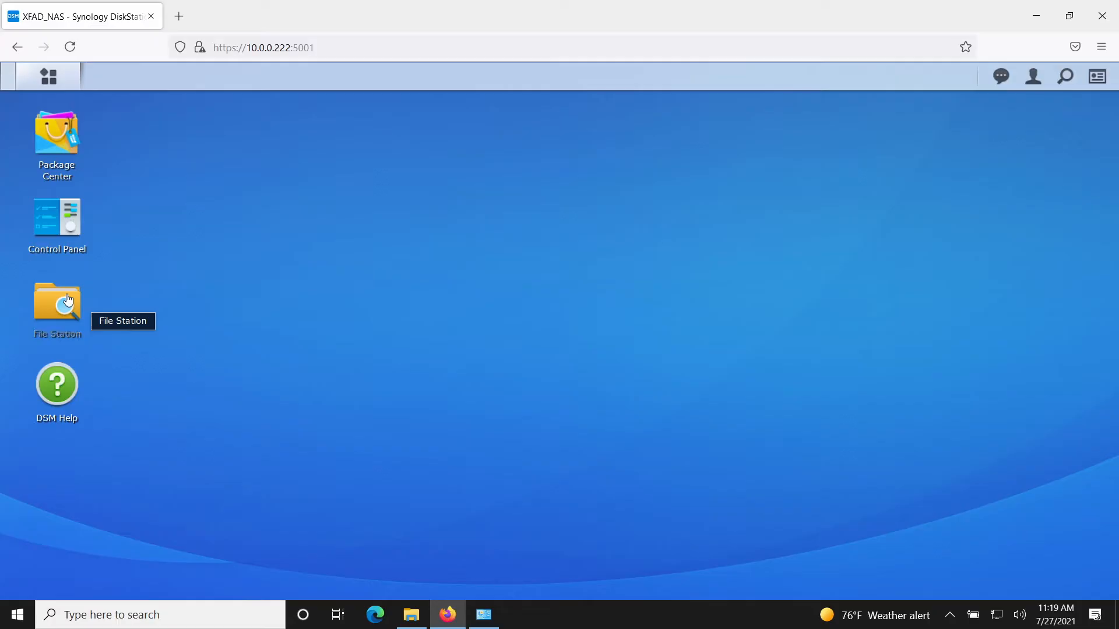
pyautogui.click(67, 300)
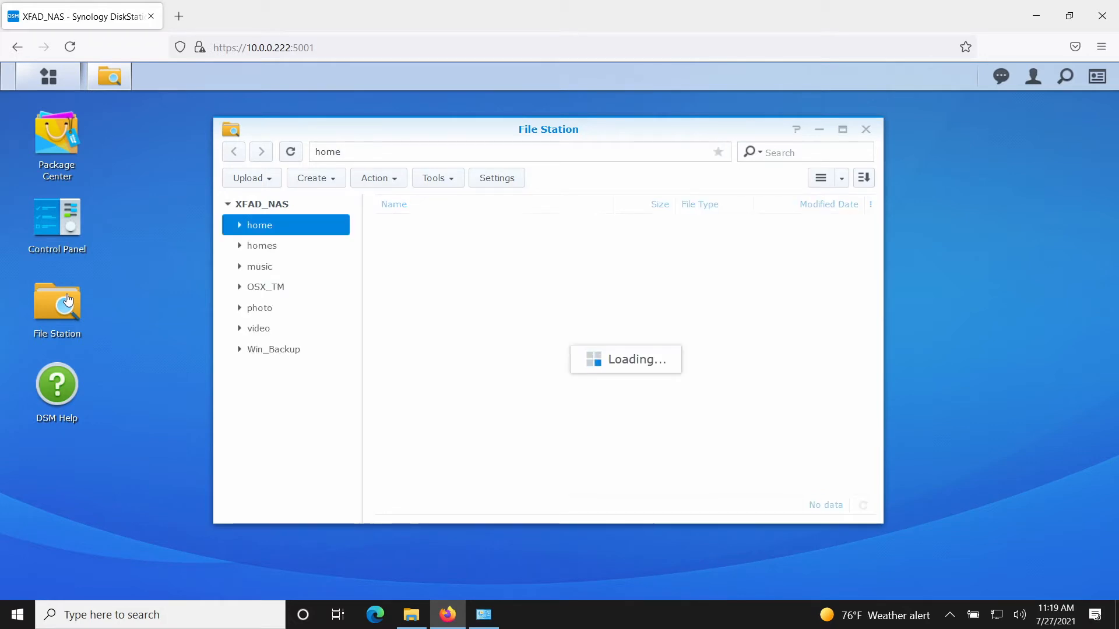
# View the Win_Backup share, then start creating a new shared folder named 'test'
pyautogui.click(306, 360)
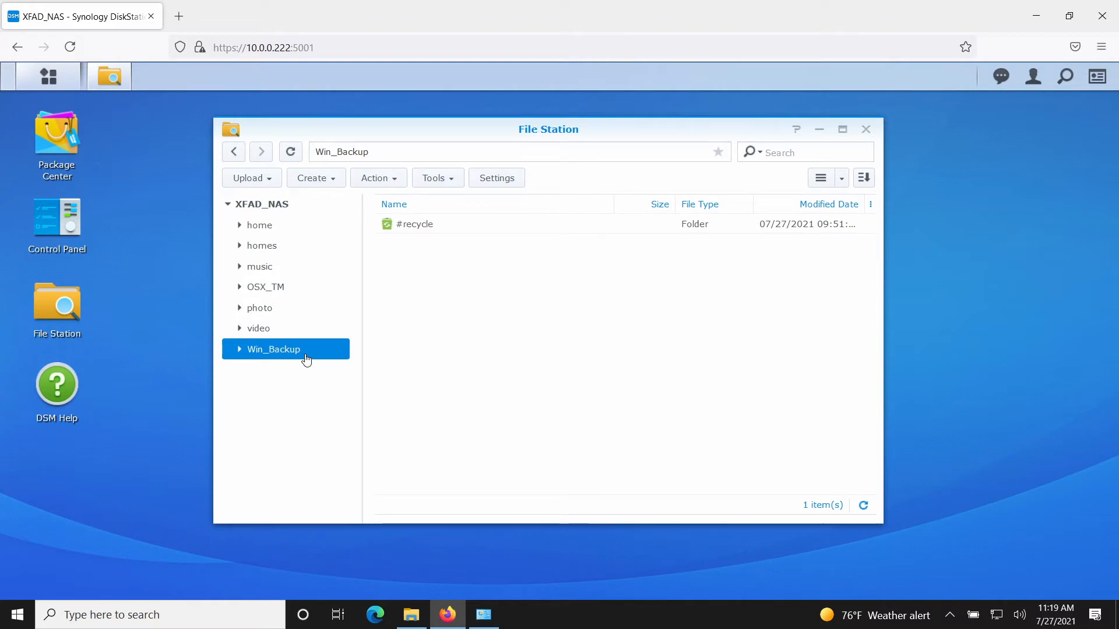
pyautogui.click(65, 227)
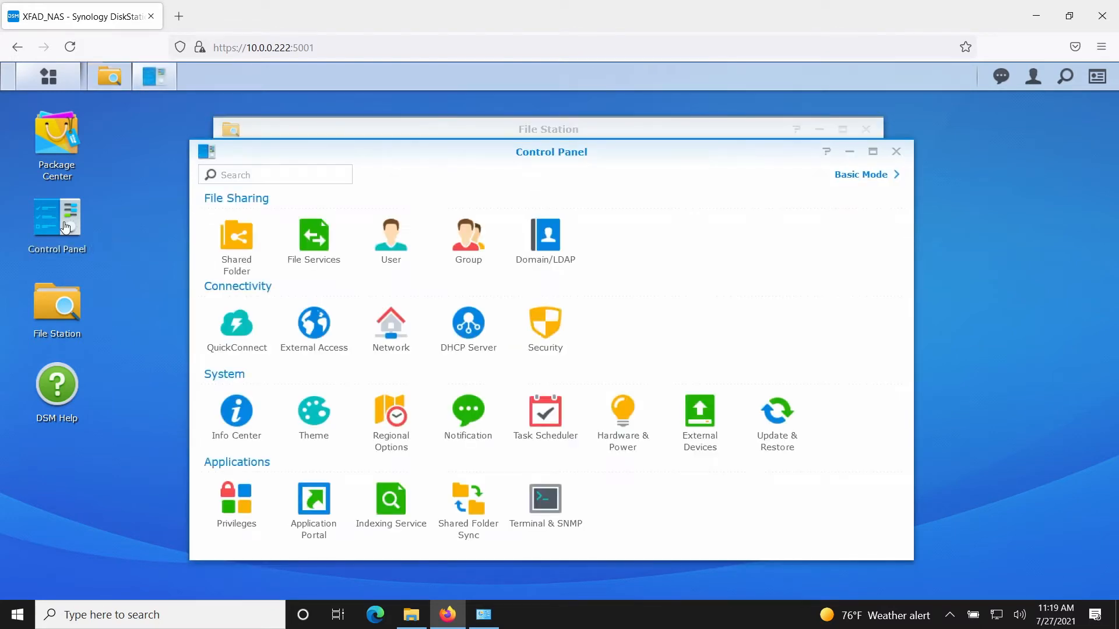
pyautogui.click(236, 239)
pyautogui.click(404, 176)
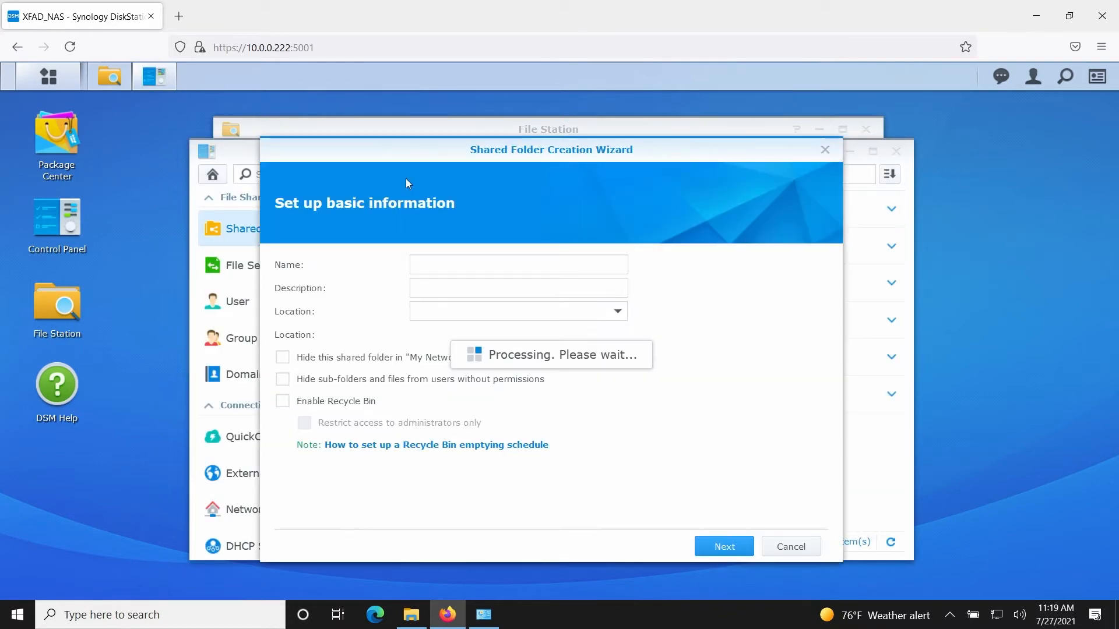
pyautogui.click(447, 266)
pyautogui.write('test')
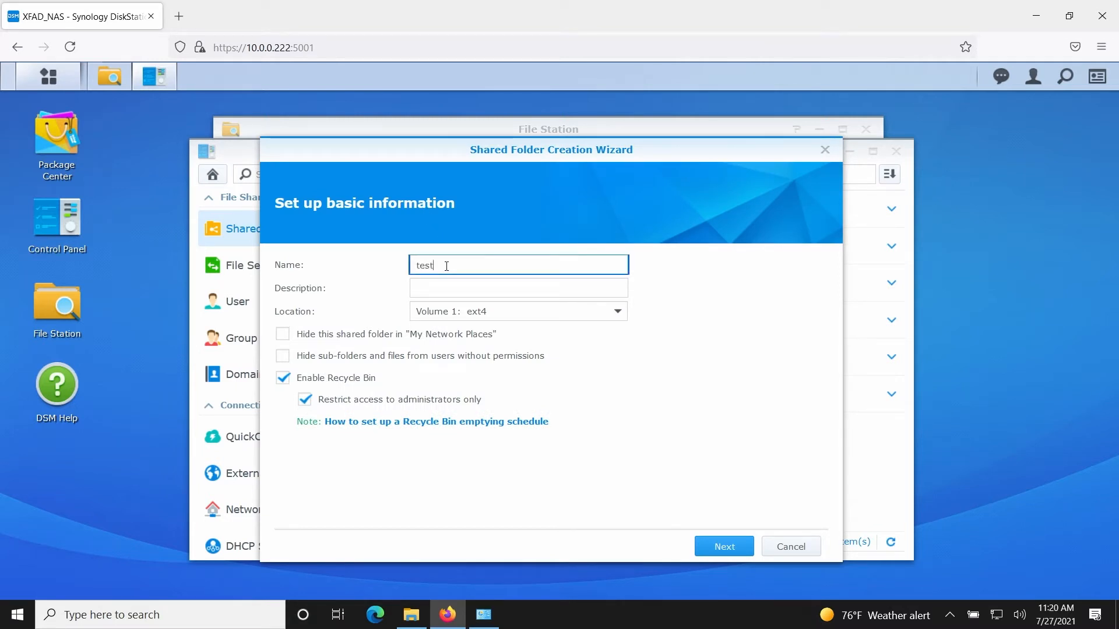
# Tick encryption, cancel the shared-folder wizard, and return to Windows Backup and Restore
pyautogui.click(722, 548)
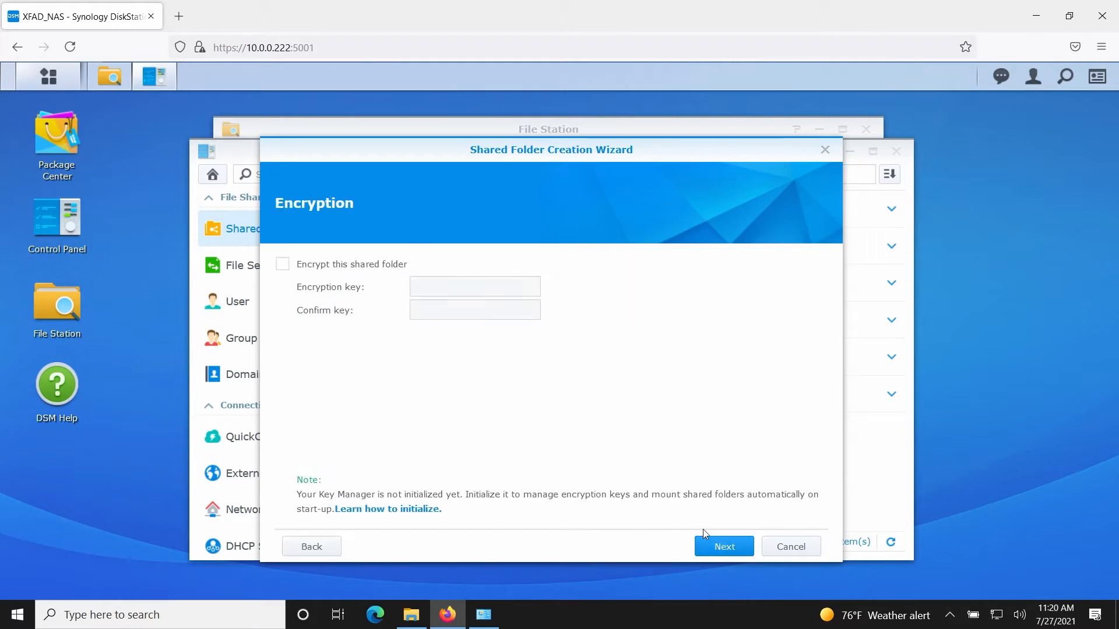
pyautogui.click(366, 267)
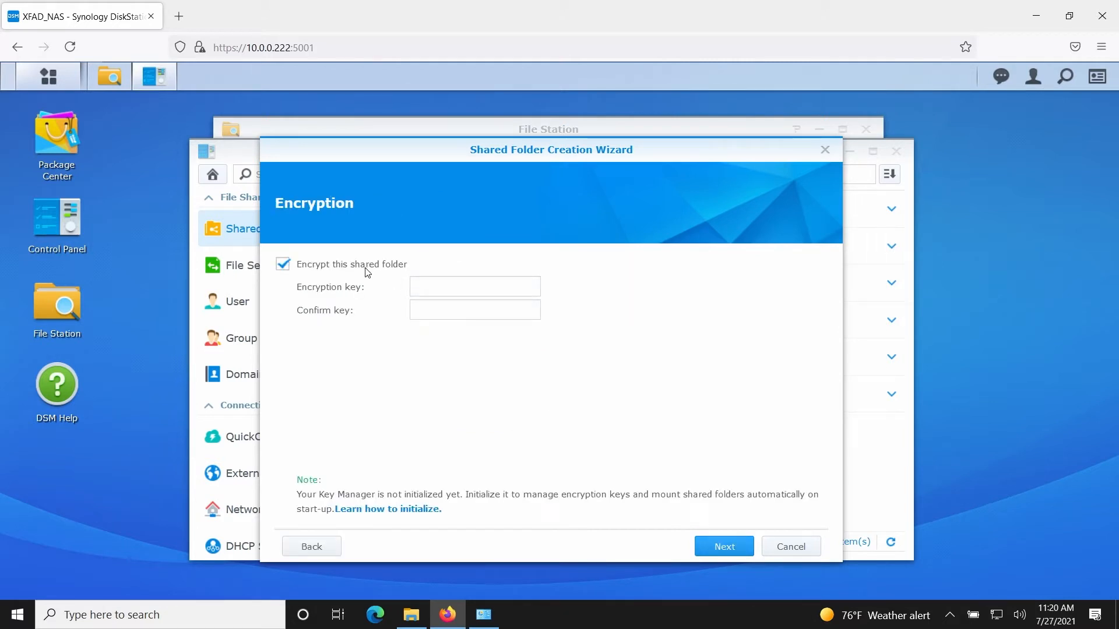
pyautogui.click(791, 547)
pyautogui.click(482, 616)
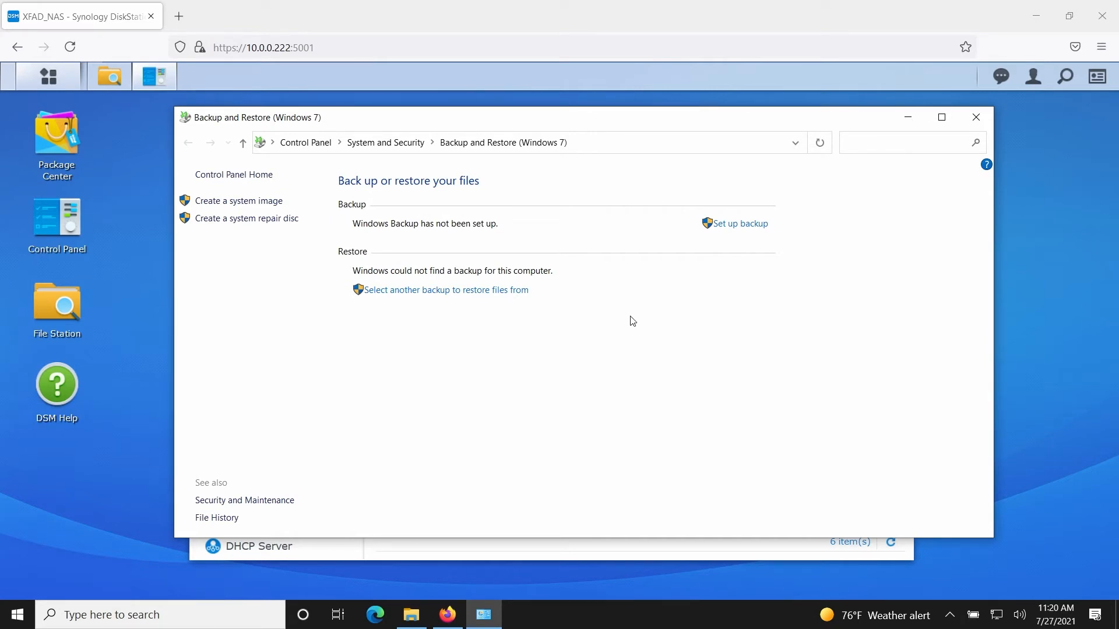
# Start Set up backup to reach the backup destination page
pyautogui.click(734, 228)
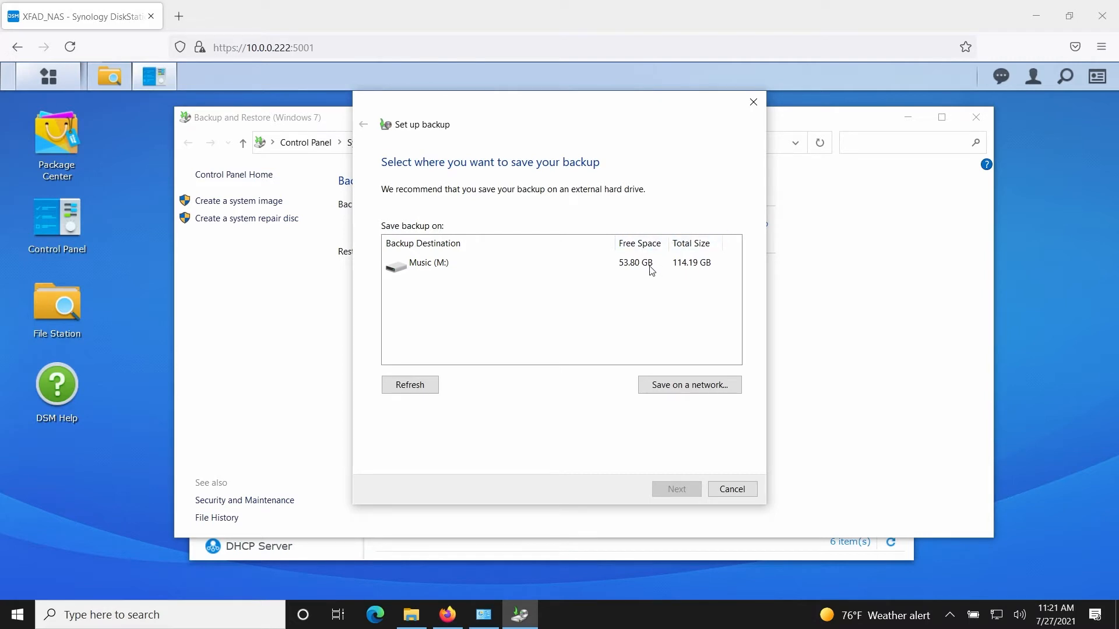
# Add network location \\xfad_nas\win_backup with the NAS username and password
pyautogui.click(675, 388)
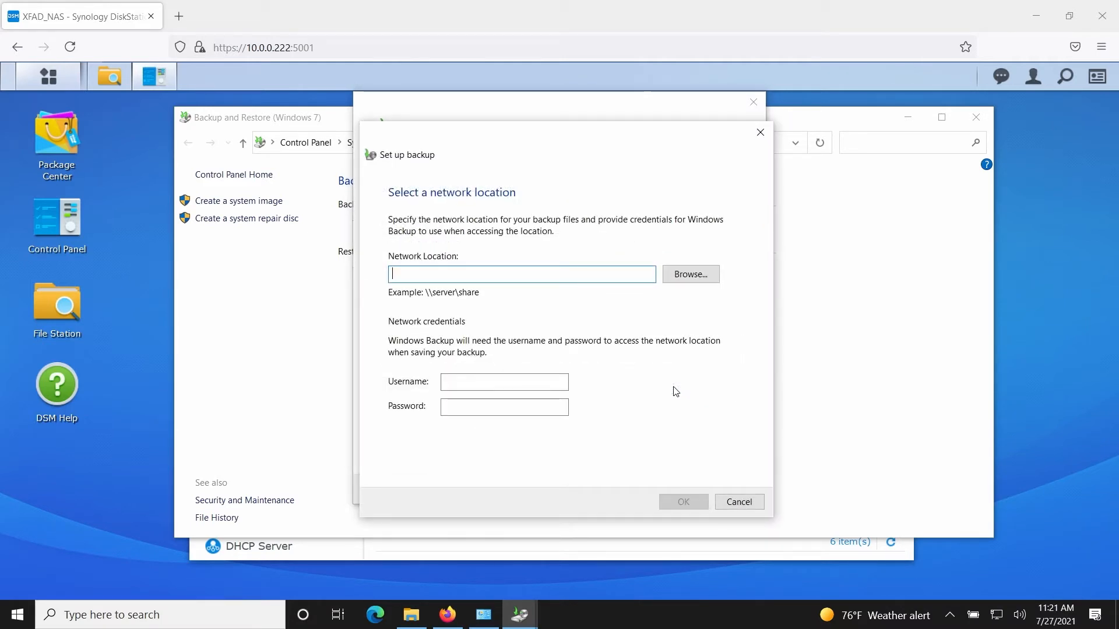
pyautogui.write('\\\\')
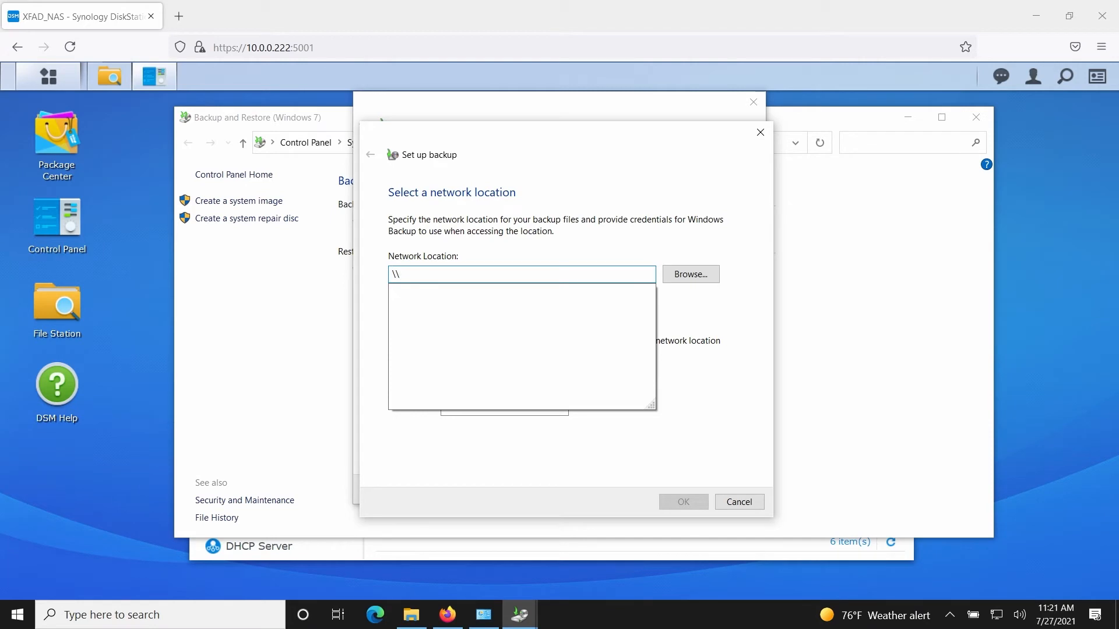
pyautogui.write('xfad')
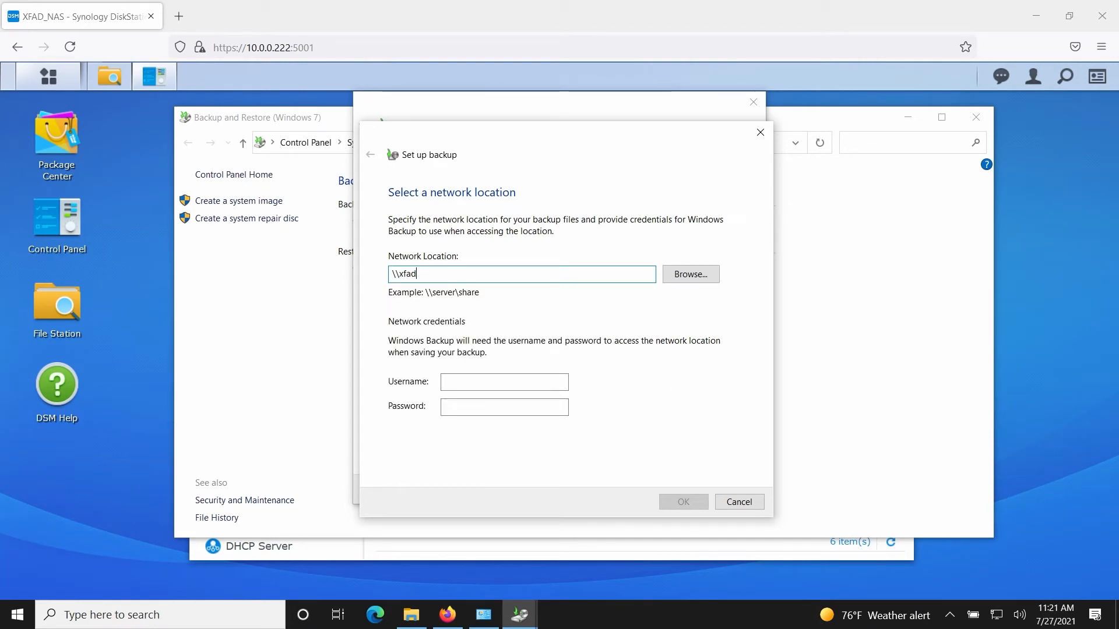
pyautogui.write('_nas\\win_backup')
pyautogui.press('Tab')
pyautogui.press('Tab')
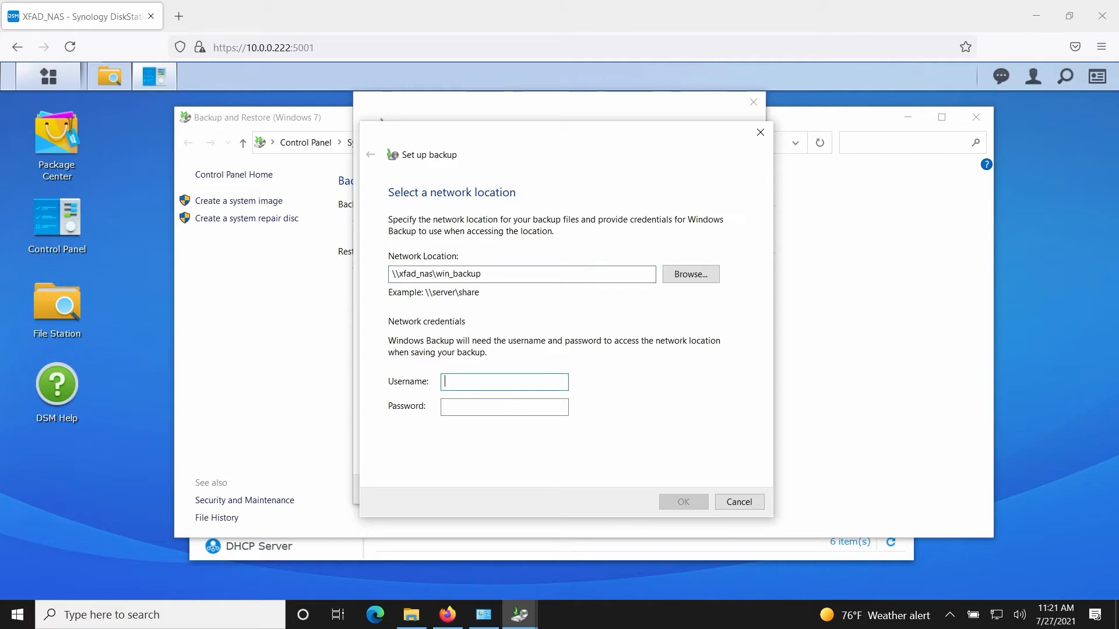
pyautogui.write('xfaduser')
pyautogui.press('Tab')
pyautogui.write('••')
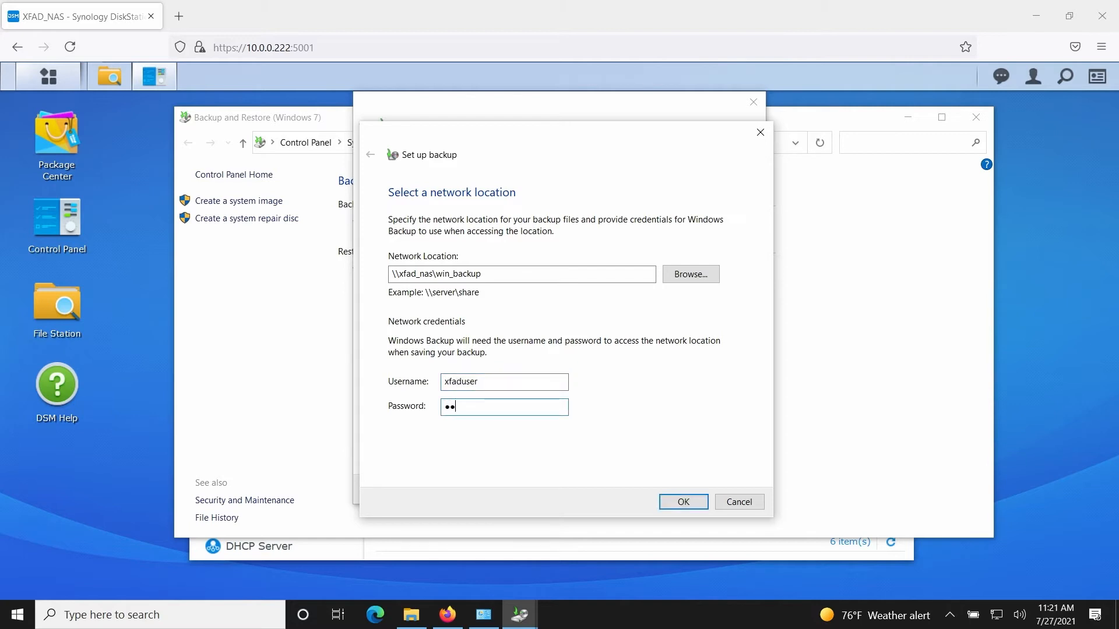
pyautogui.write('•••••••••••••')
pyautogui.click(683, 502)
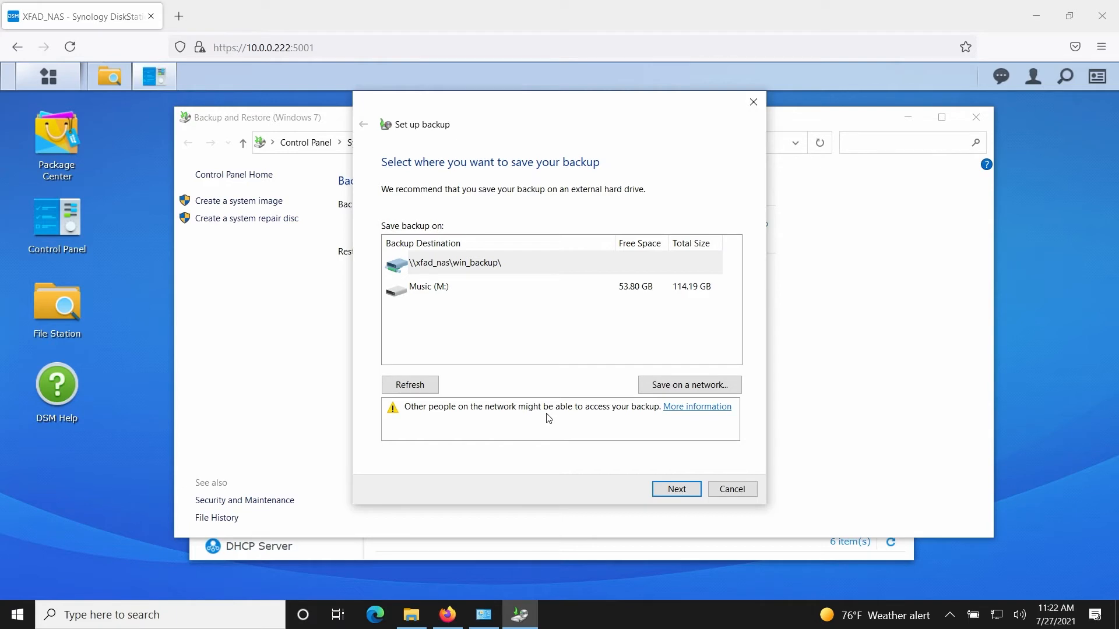
# Select the NAS share, let Windows choose contents, and schedule weekly Sunday 7:00 PM
pyautogui.click(672, 490)
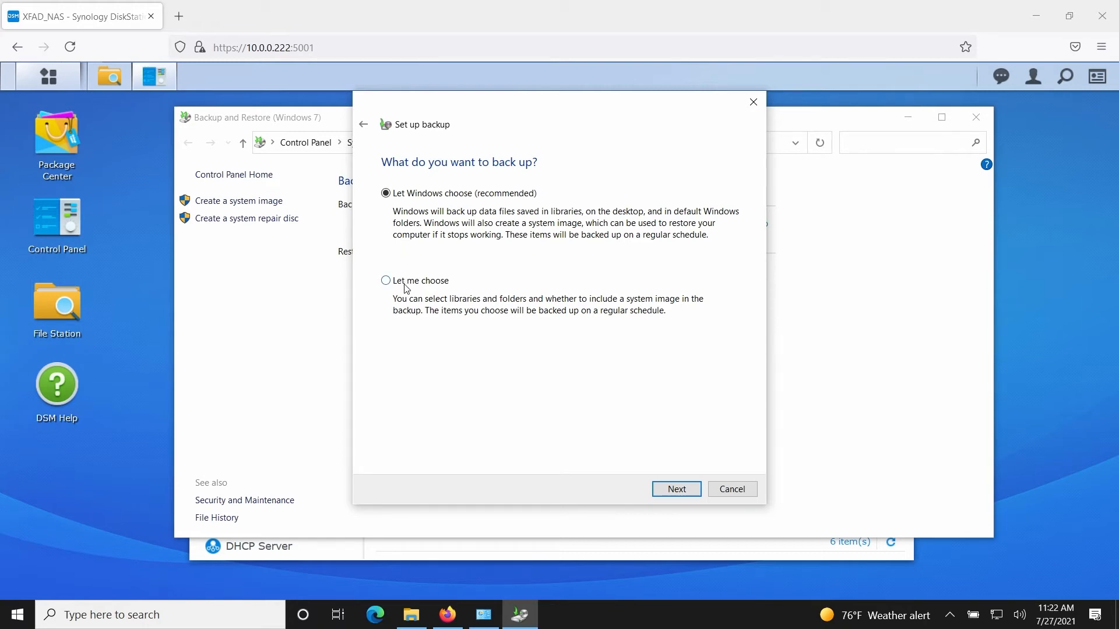
pyautogui.click(663, 491)
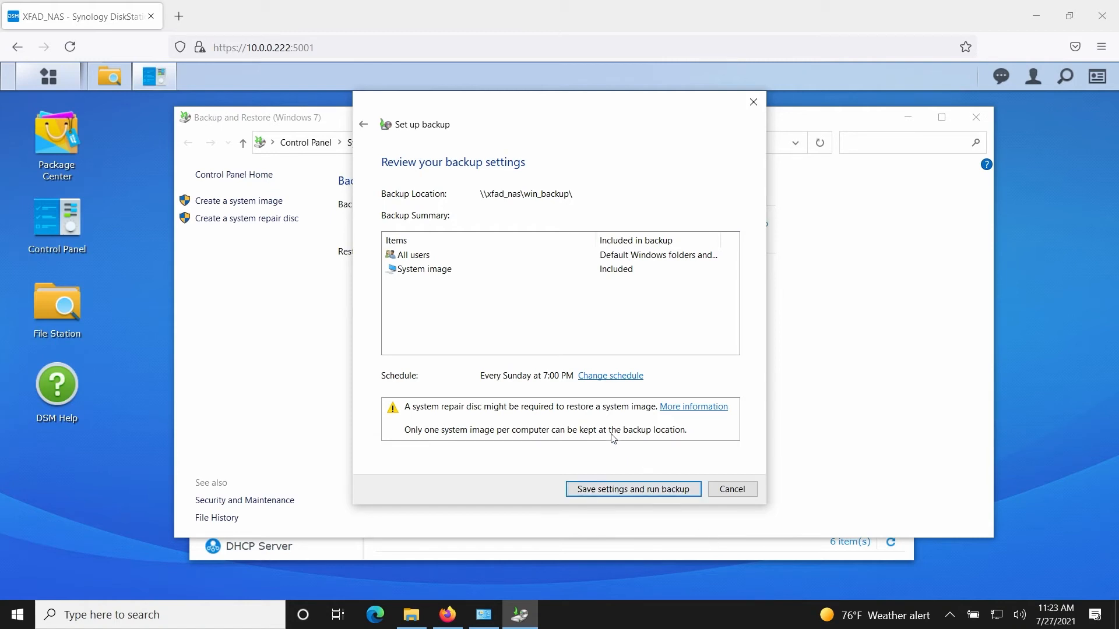
pyautogui.click(609, 376)
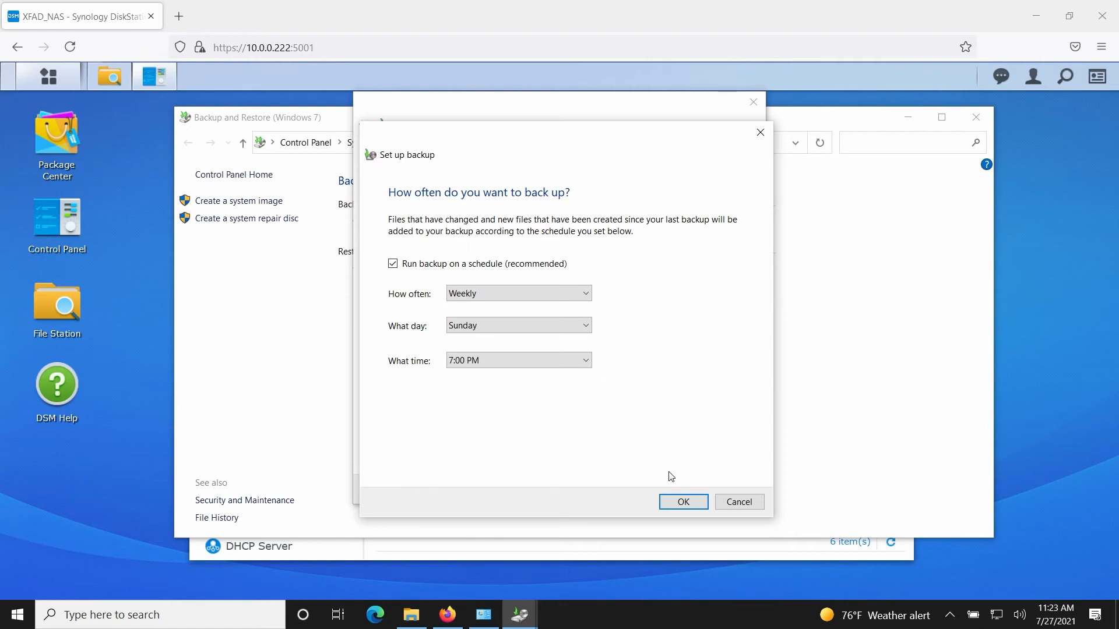
pyautogui.click(685, 504)
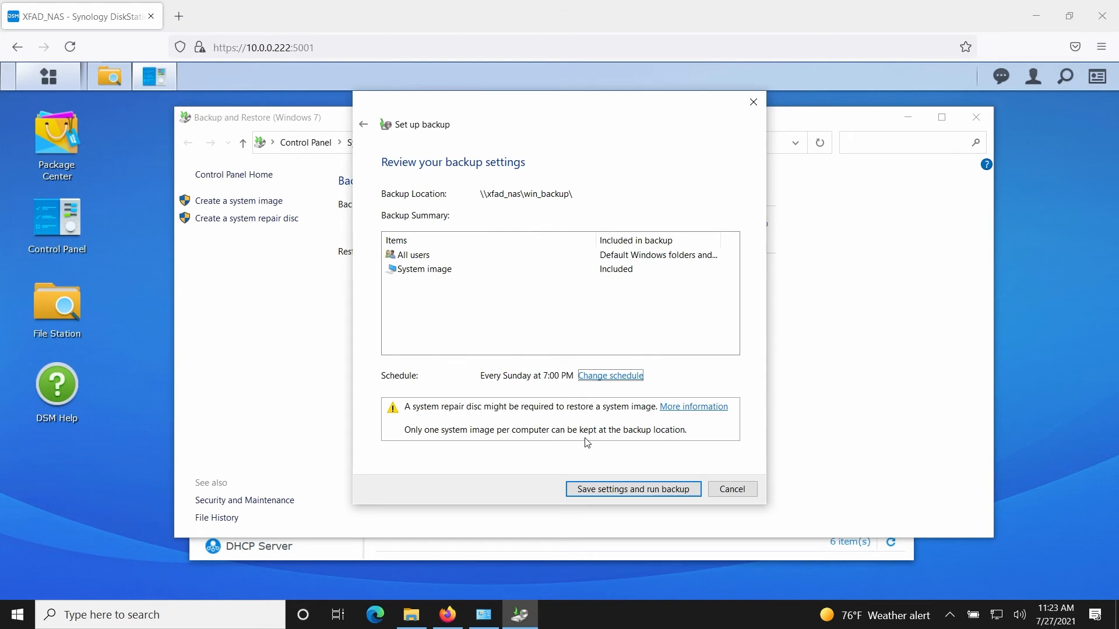
# Save the settings and run the first backup to the NAS share
pyautogui.click(600, 493)
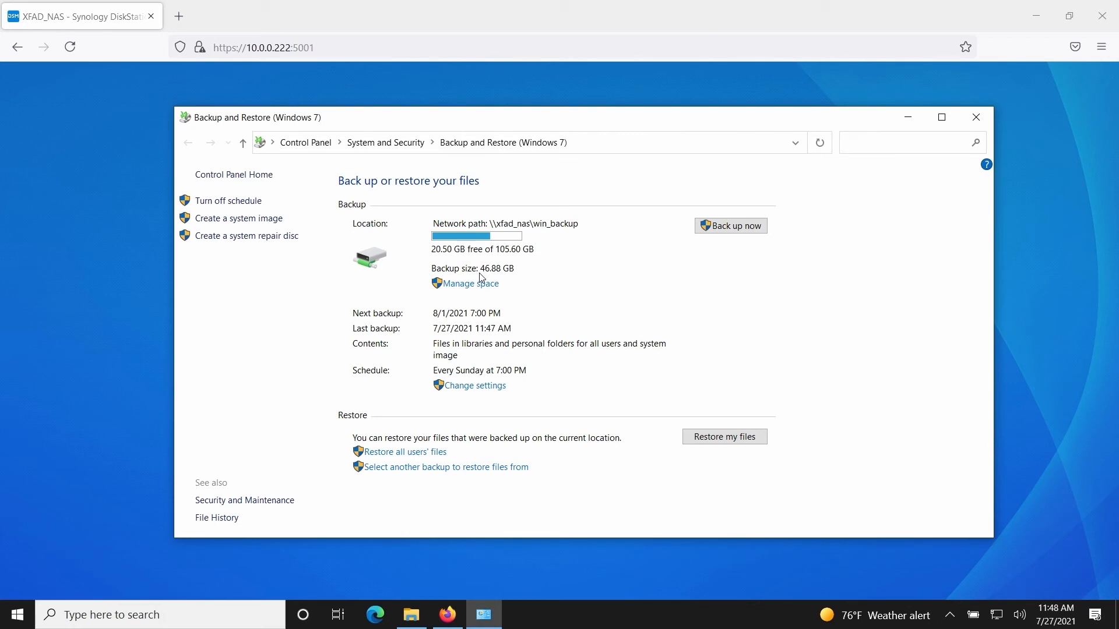
# Open Manage space, enter the NAS password, and remember the credentials
pyautogui.click(478, 288)
pyautogui.write('****')
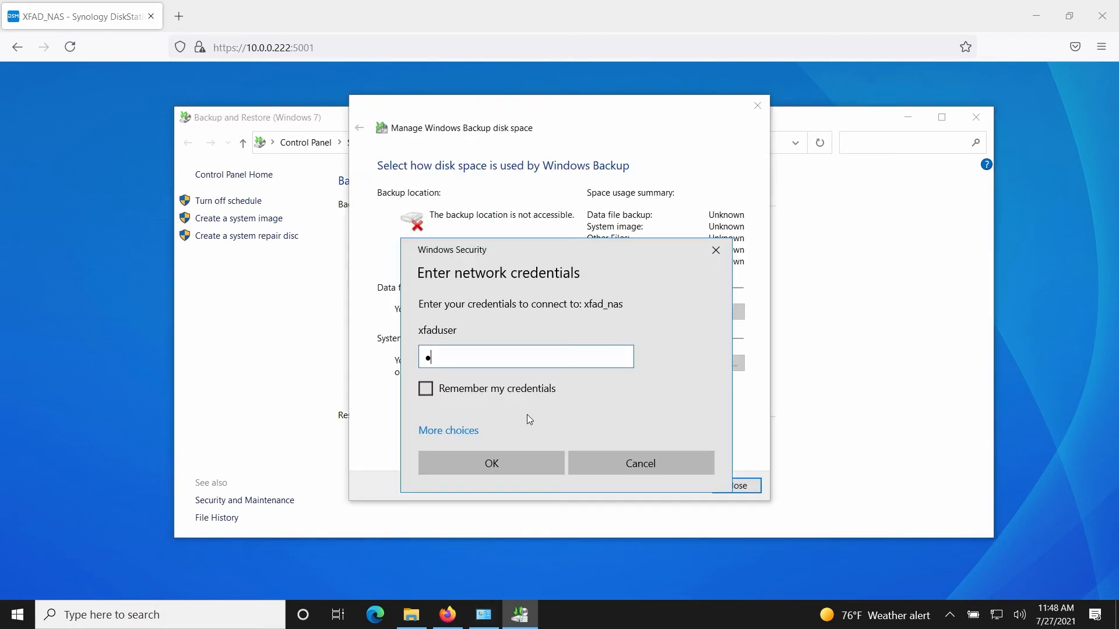
pyautogui.write('**********')
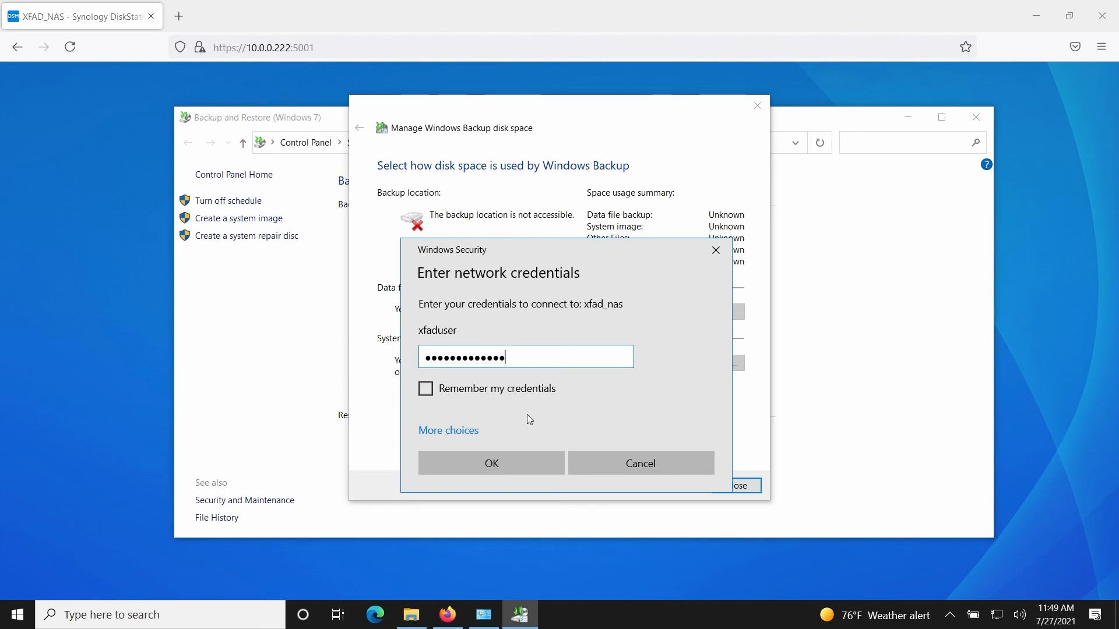
pyautogui.click(487, 389)
pyautogui.click(508, 463)
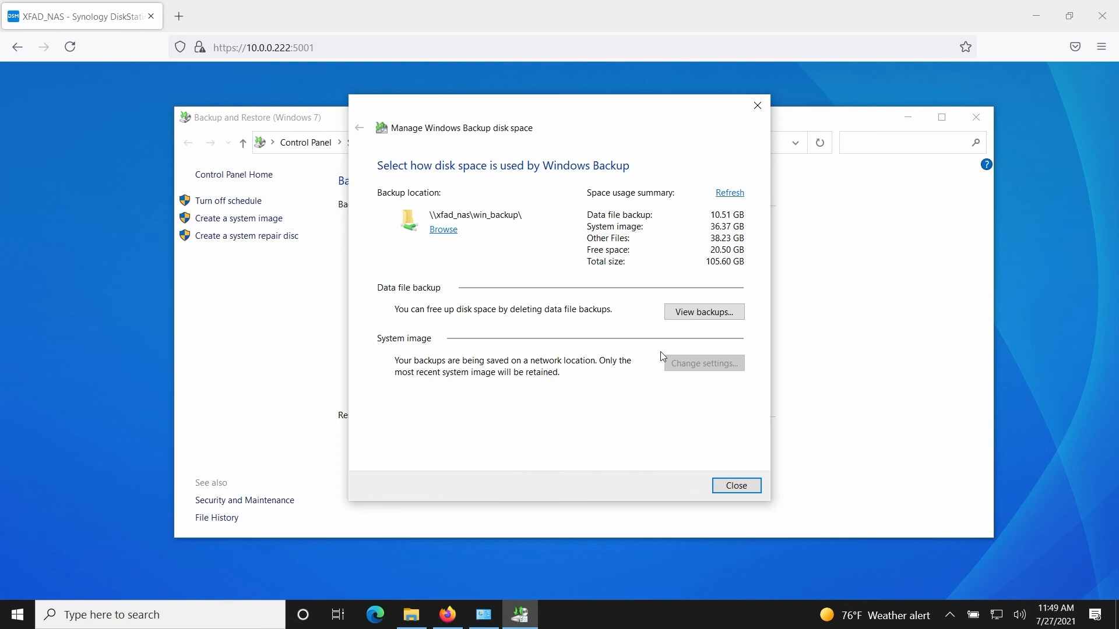
# View the single 7/27/2021 backup period (10.51 GB), then close both disk space windows
pyautogui.click(685, 318)
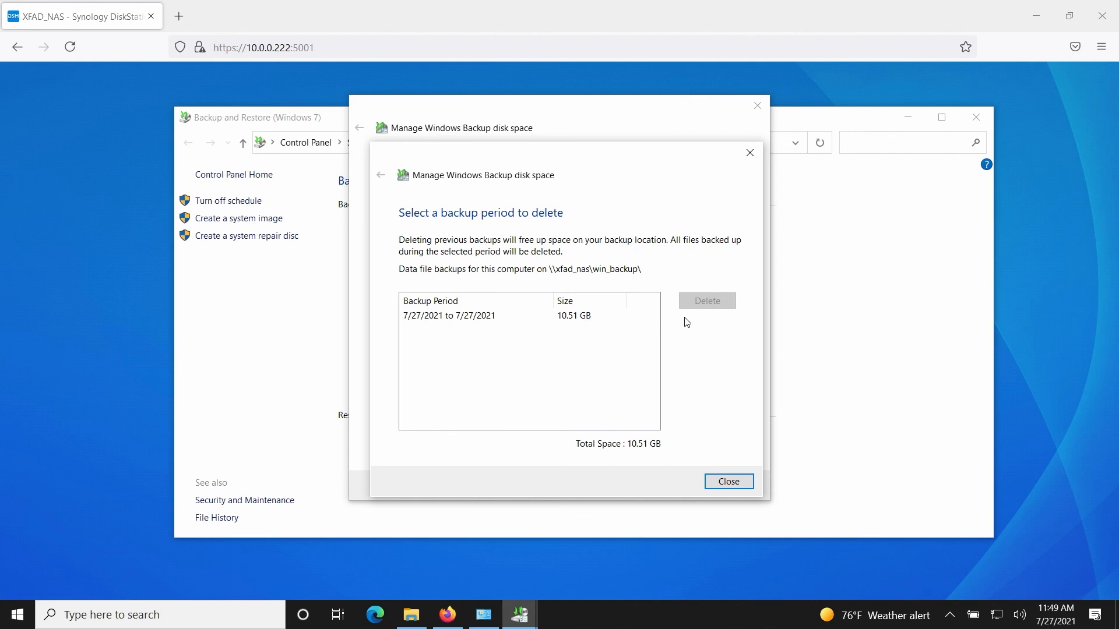
pyautogui.click(715, 478)
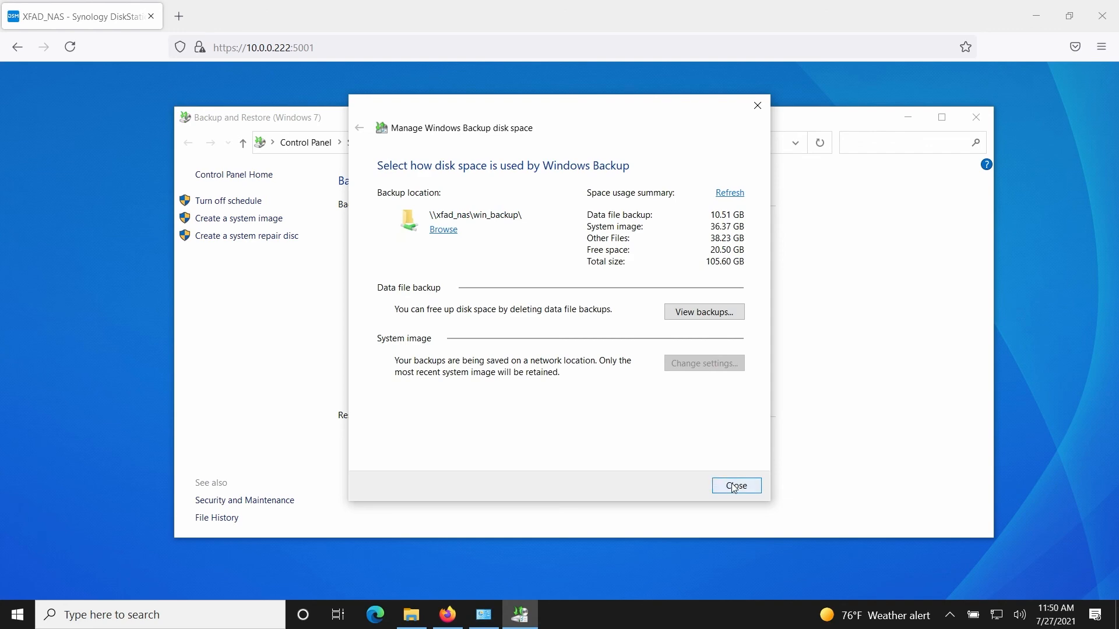
pyautogui.click(733, 487)
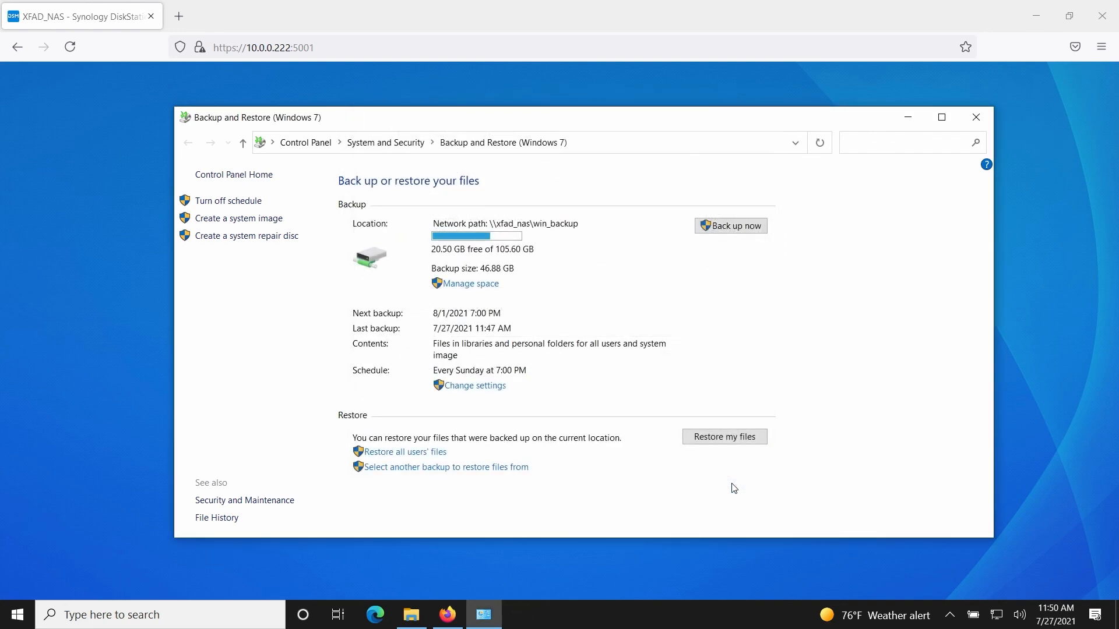